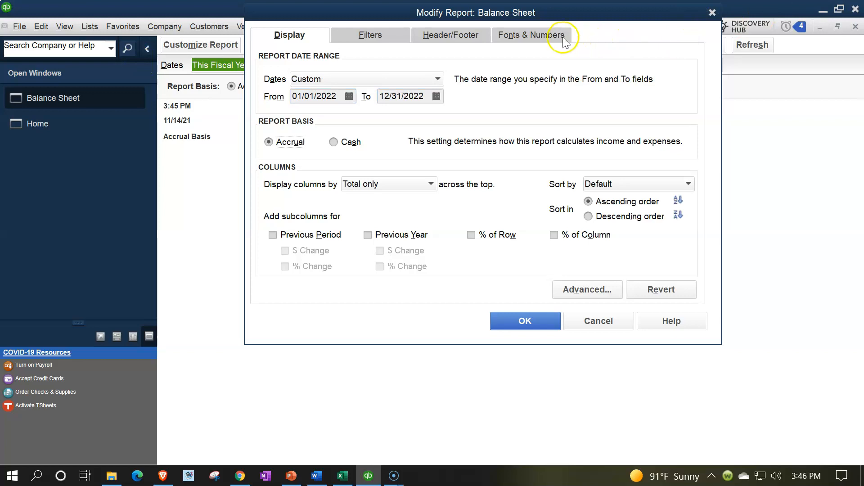
# - Set the Balance Sheet's column label font to size 14, apply it to all related fonts and accept the report changes
pyautogui.click(408, 206)
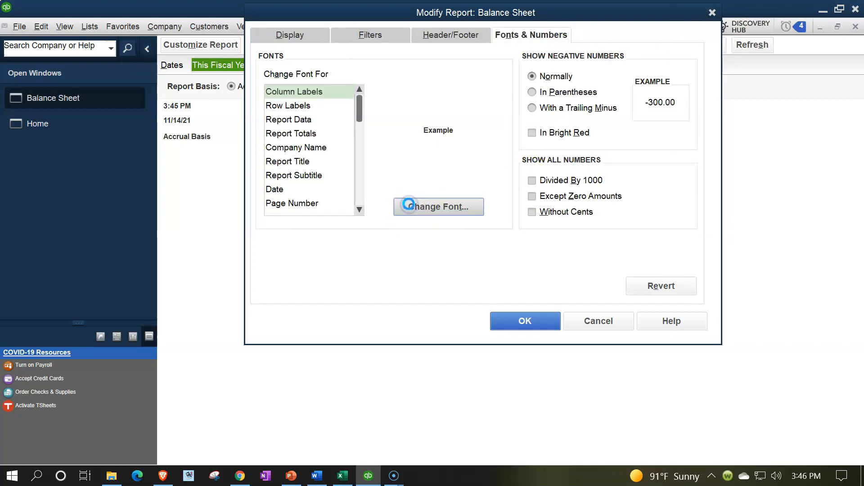
pyautogui.click(466, 170)
pyautogui.click(448, 170)
pyautogui.click(500, 116)
pyautogui.click(369, 151)
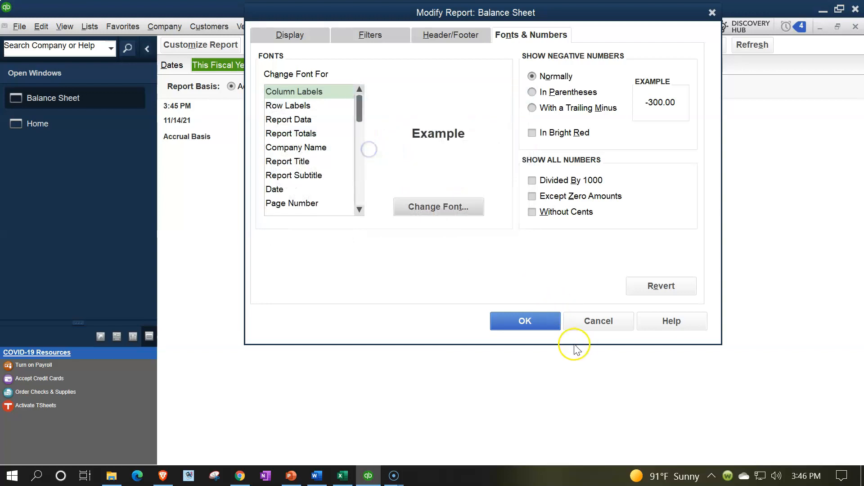
pyautogui.click(544, 324)
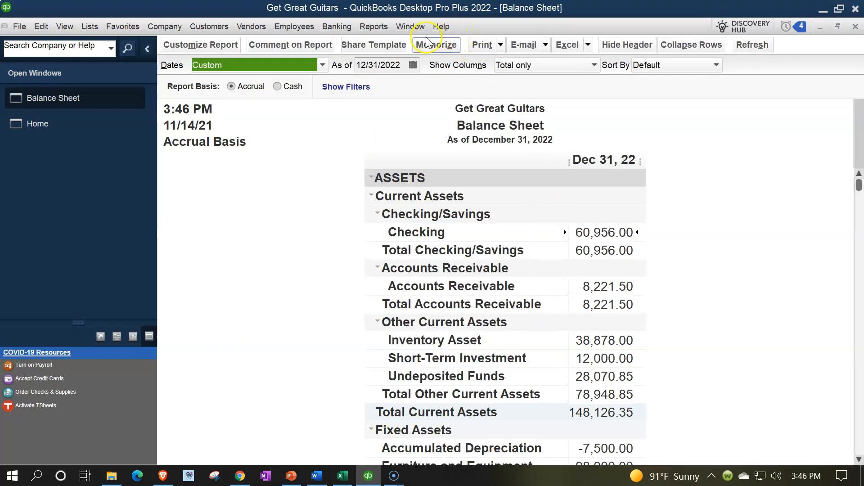
# - Open the Profit & Loss Standard report and set its date range to 01/01/2022 through 12/31/2022
pyautogui.click(373, 27)
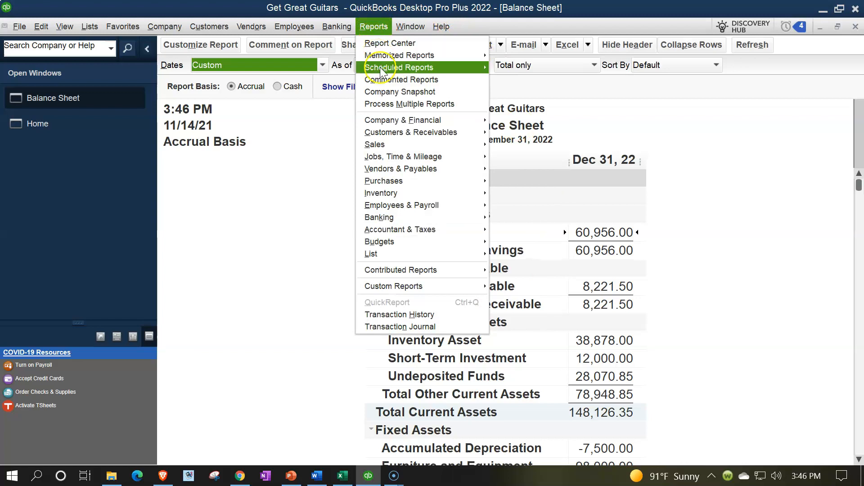
pyautogui.moveTo(396, 120)
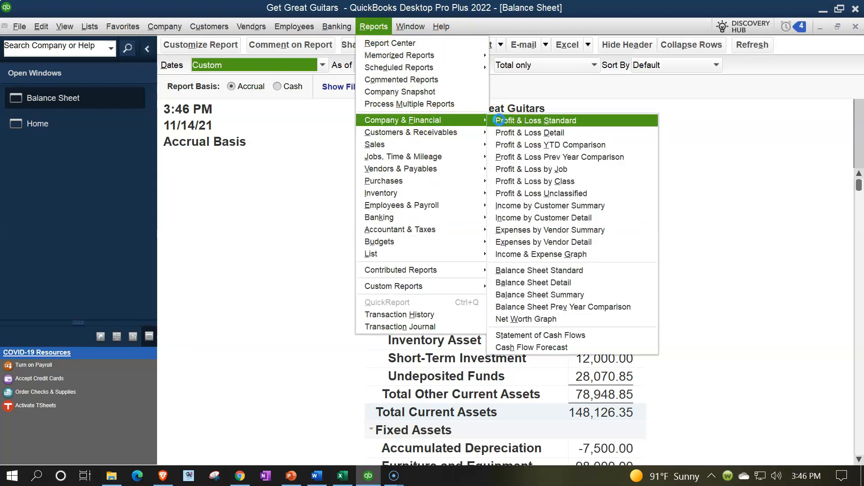
pyautogui.click(501, 122)
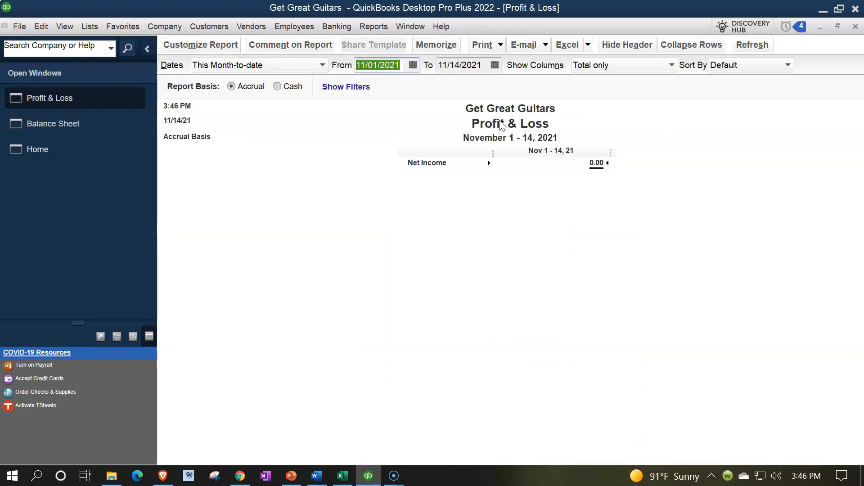
pyautogui.write('01/01/202')
pyautogui.press('Tab')
pyautogui.write('123122')
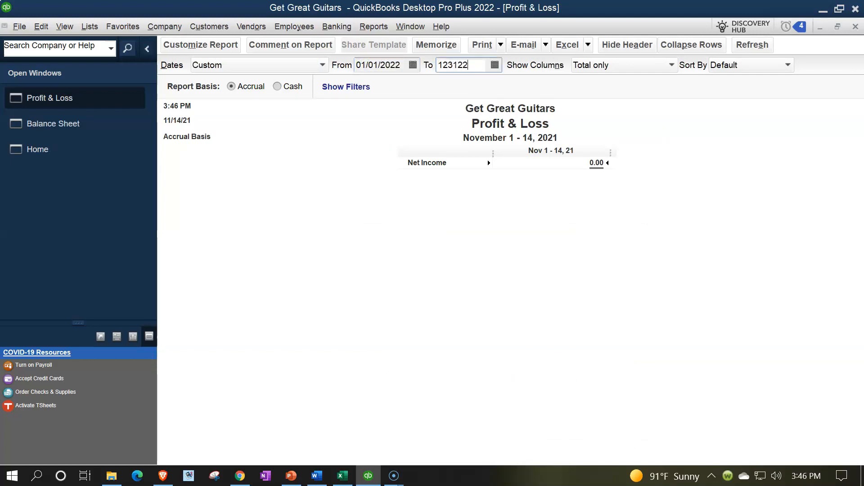
pyautogui.press('Tab')
# - Customize the Profit & Loss report's column label font to size 14 and apply the change to all related fonts
pyautogui.click(225, 43)
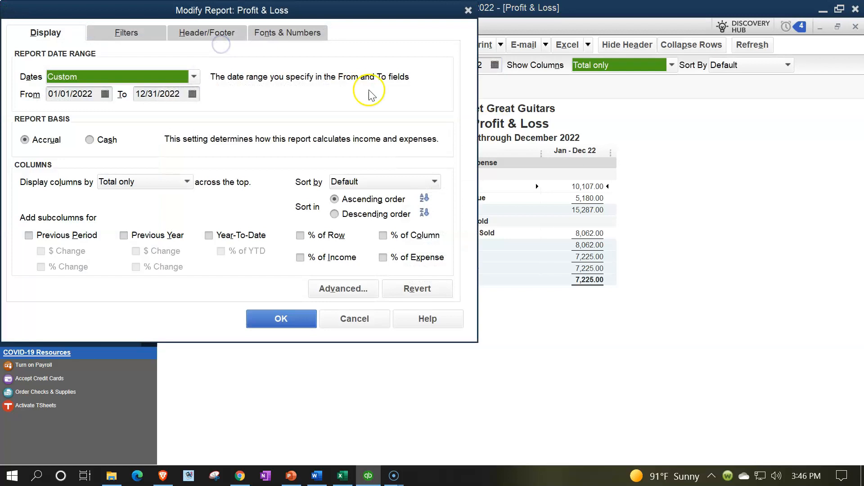
pyautogui.click(302, 36)
pyautogui.click(222, 208)
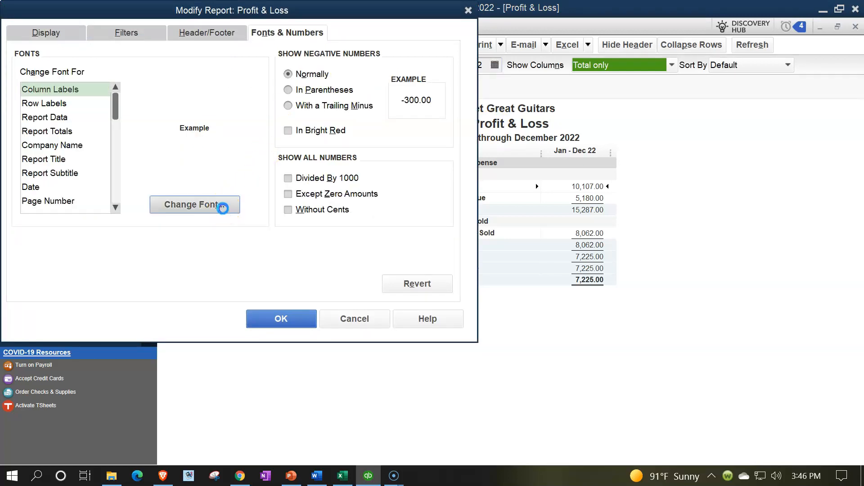
pyautogui.click(222, 166)
pyautogui.click(203, 166)
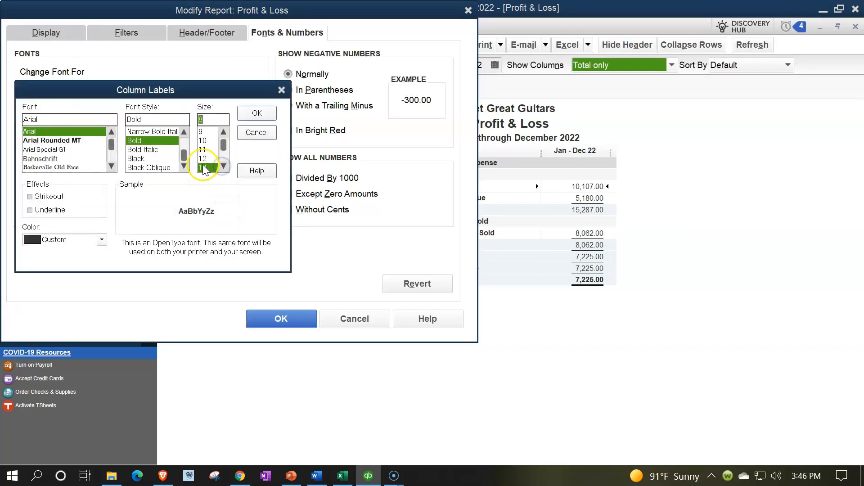
pyautogui.click(257, 113)
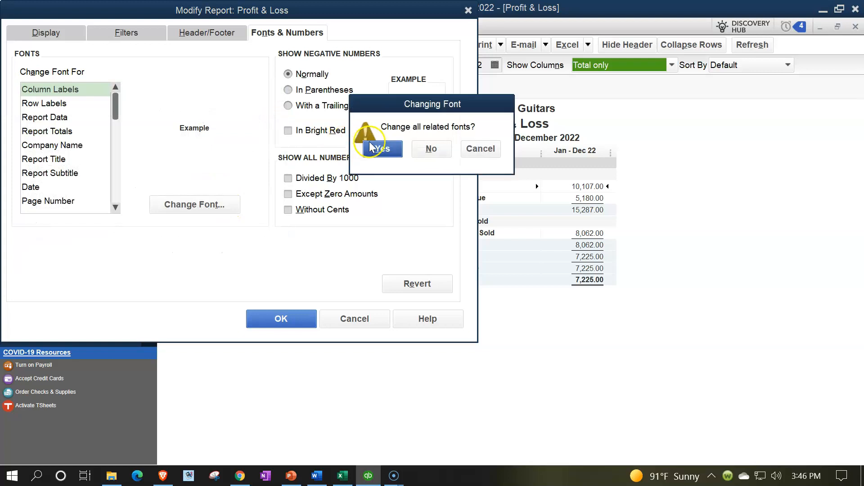
pyautogui.click(371, 148)
pyautogui.click(310, 319)
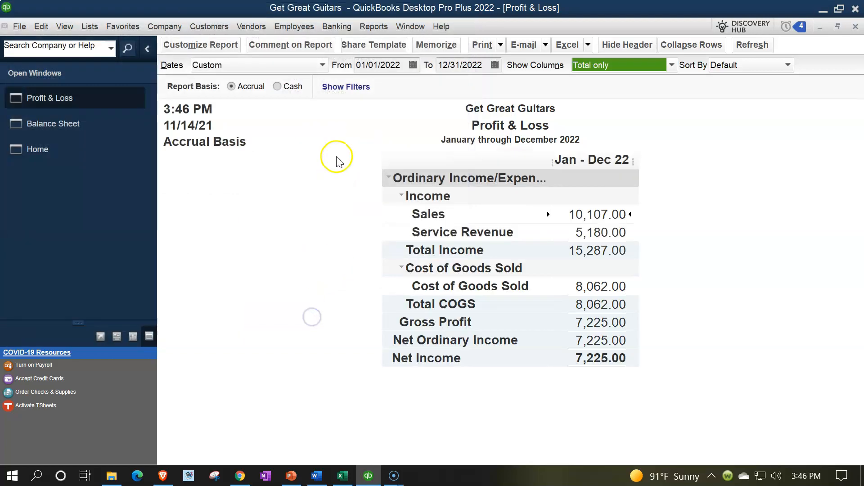
# - Open the Trial Balance report and set its date range from 01/01/2022 to 12/31/2022
pyautogui.click(373, 27)
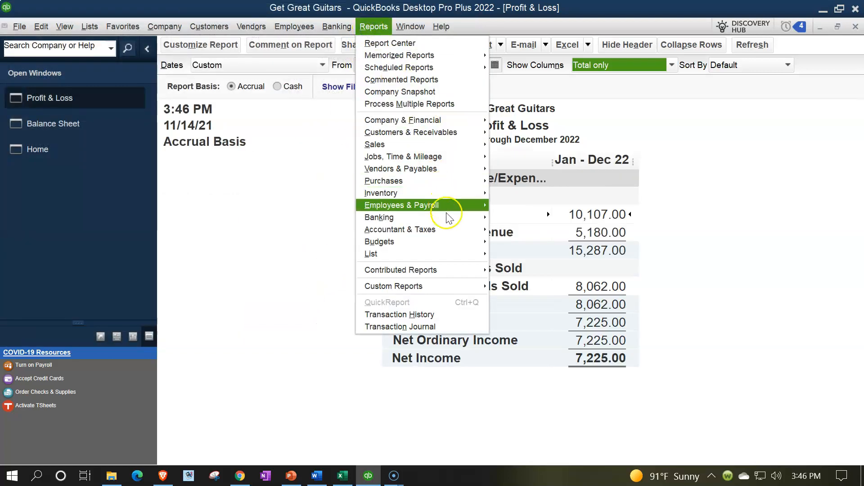
pyautogui.moveTo(463, 229)
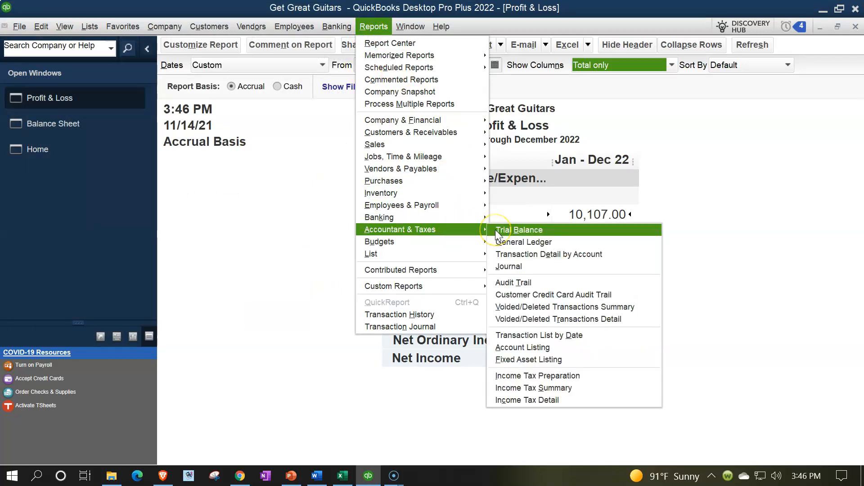
pyautogui.click(495, 229)
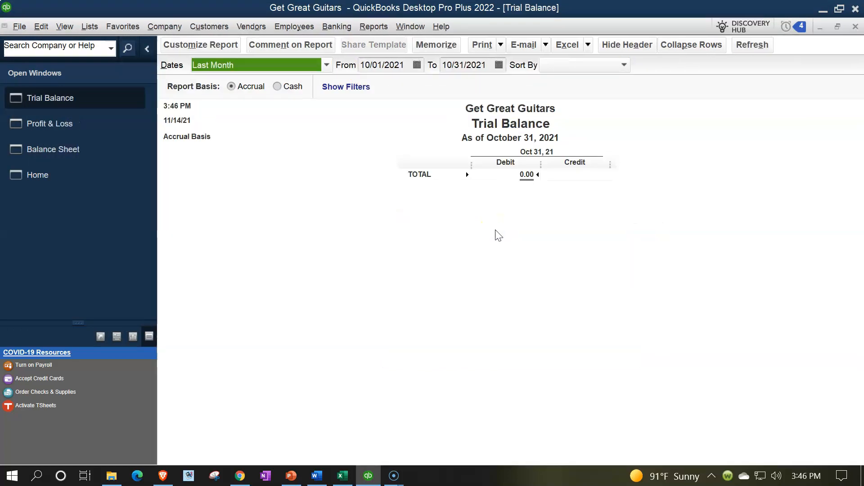
pyautogui.write('01/01/2022')
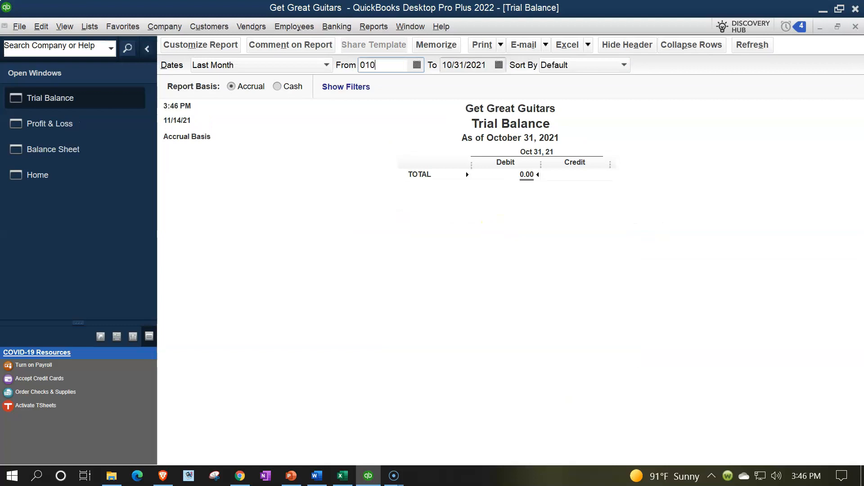
pyautogui.press('Tab')
pyautogui.write('12/31/22')
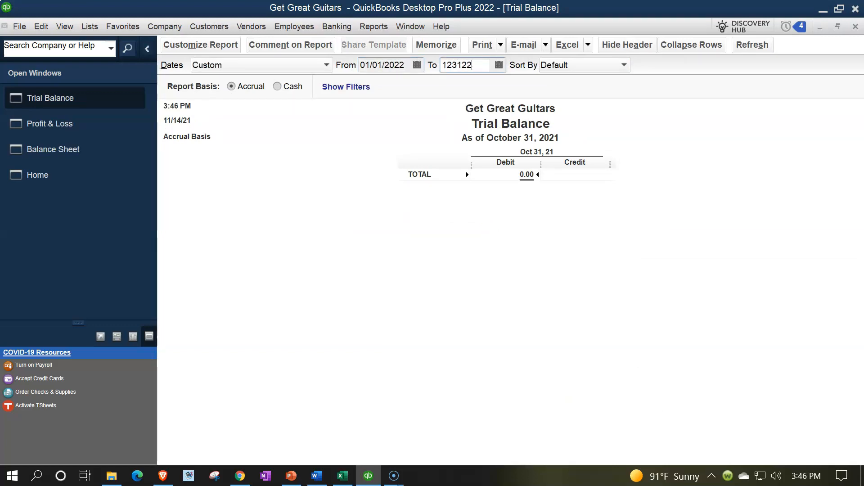
pyautogui.press('Tab')
# - Customize the Trial Balance's column label font to size 14, changing all related fonts as well
pyautogui.click(232, 47)
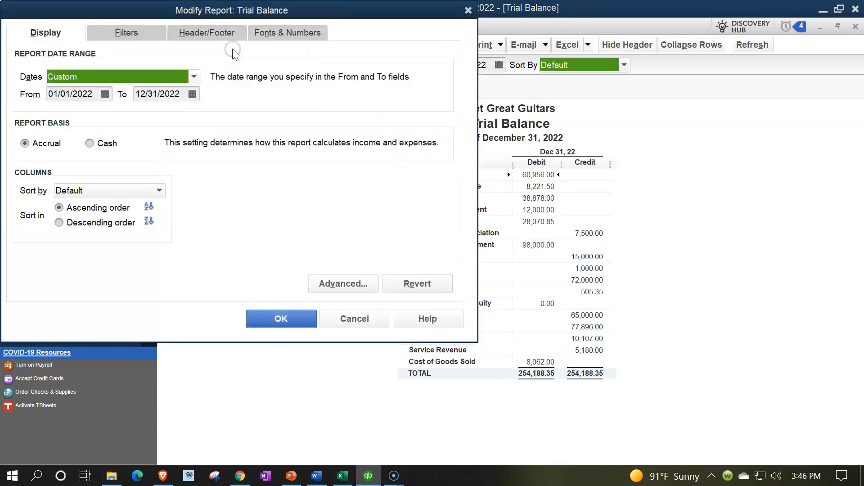
pyautogui.click(299, 38)
pyautogui.click(218, 201)
pyautogui.click(223, 167)
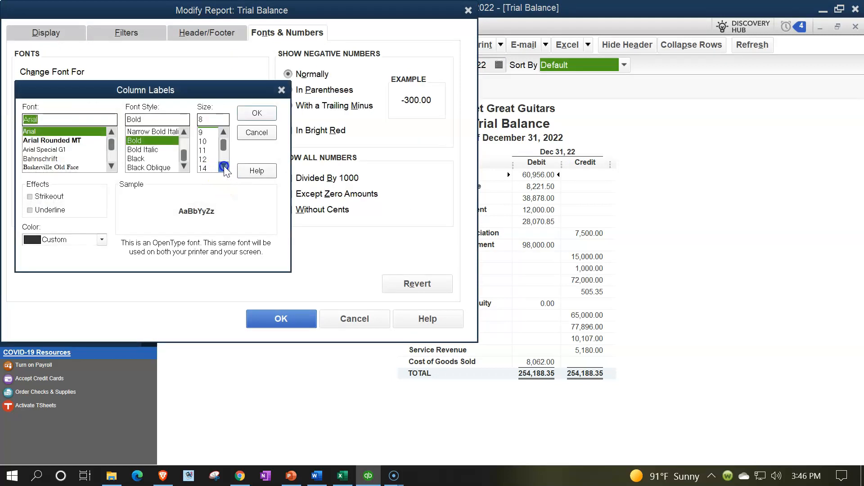
pyautogui.click(202, 168)
pyautogui.click(257, 111)
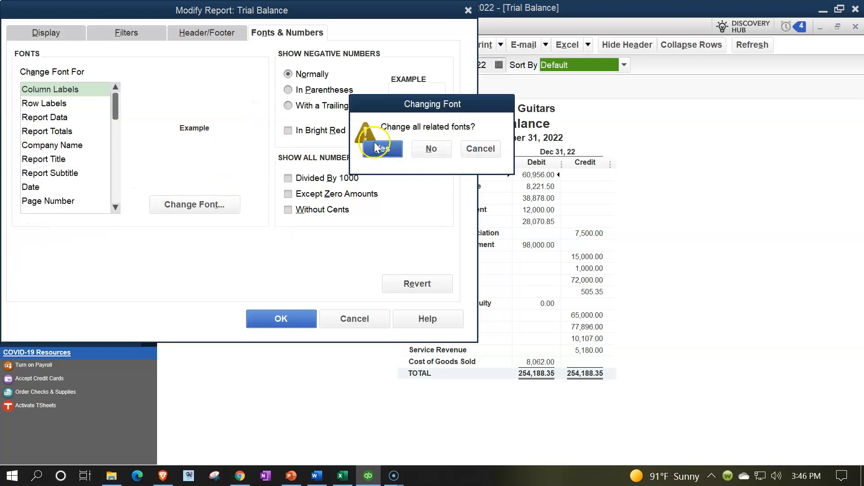
pyautogui.click(383, 147)
pyautogui.click(288, 317)
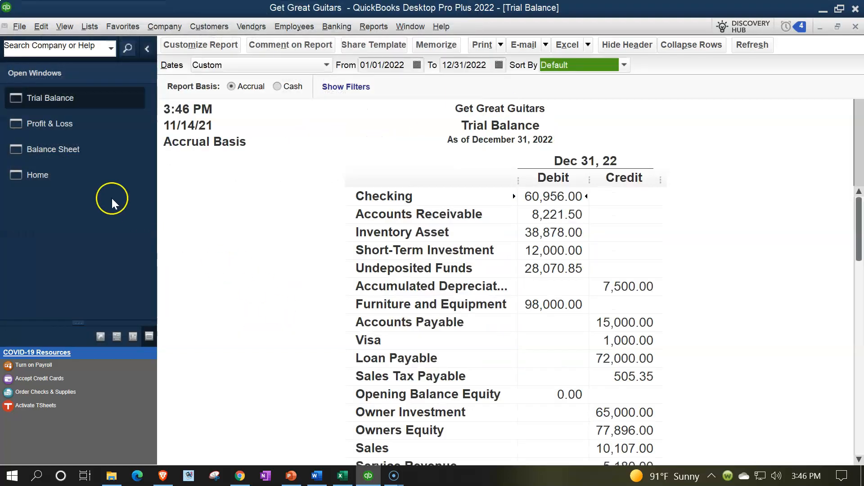
# - Review the home page workflow and examine the Undeposited Funds and Checking balances on the Balance Sheet
pyautogui.click(57, 177)
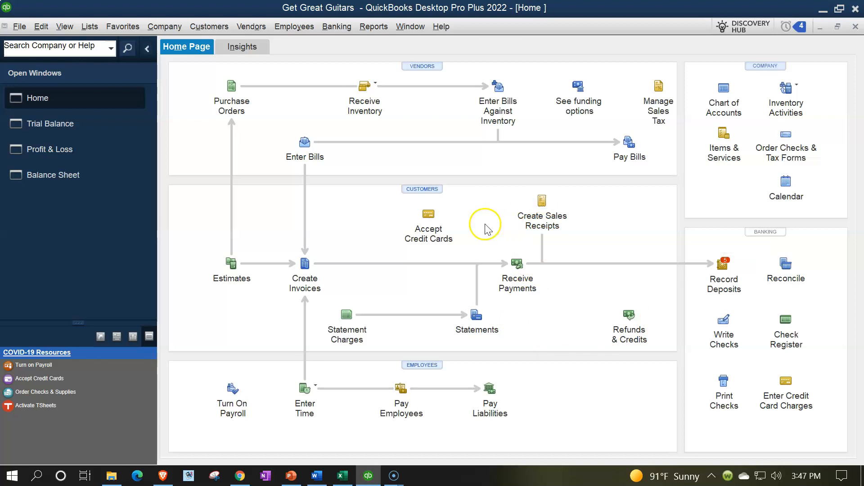
pyautogui.click(70, 184)
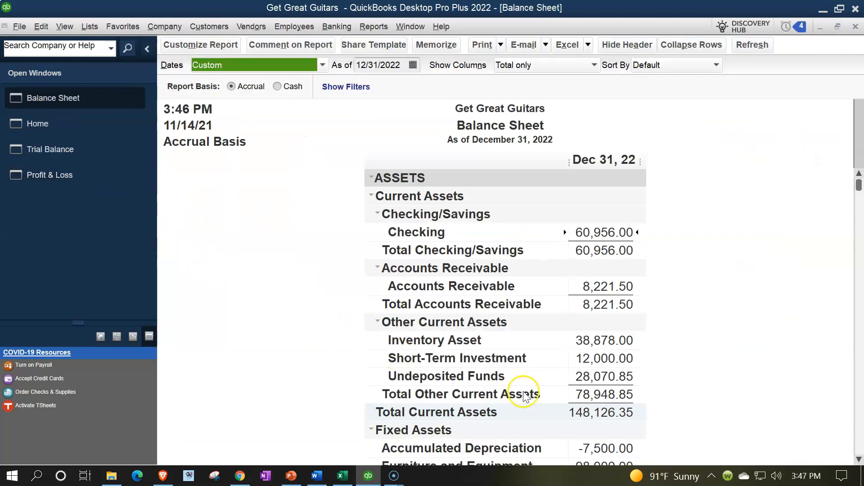
pyautogui.click(598, 377)
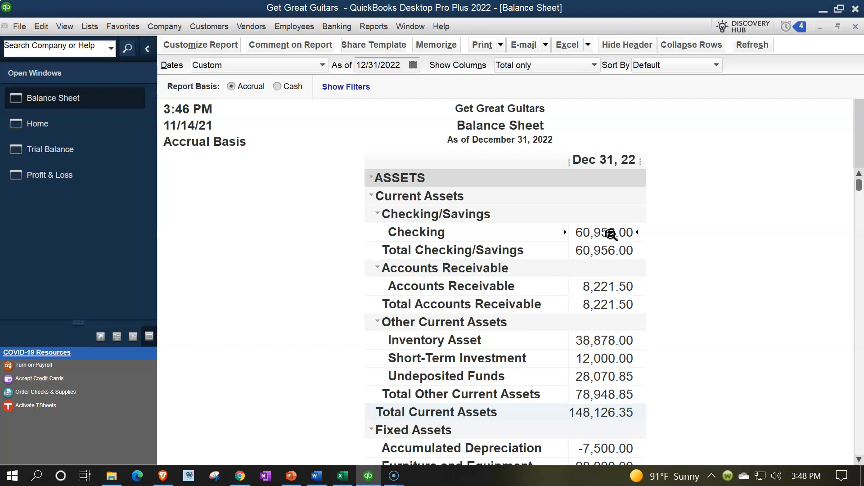
# - Start a bank deposit from the home page and include the two 01/19/2022 cash sales receipts, numbers 1 and 2
pyautogui.click(72, 123)
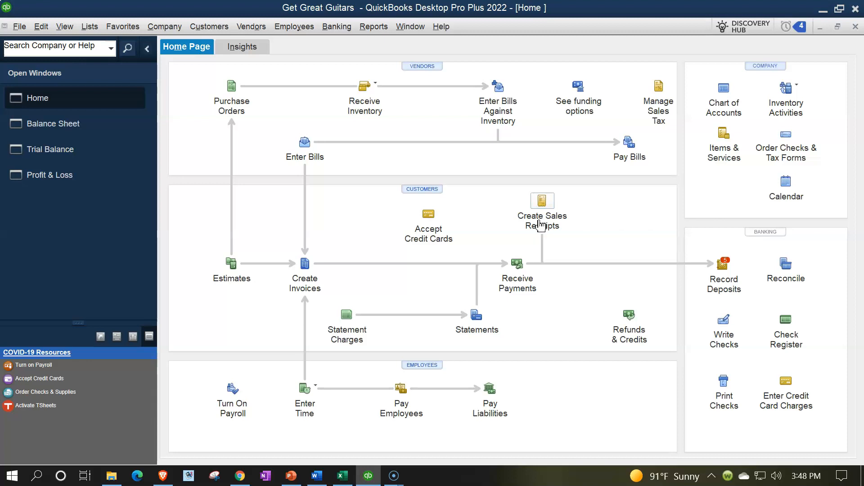
pyautogui.click(717, 273)
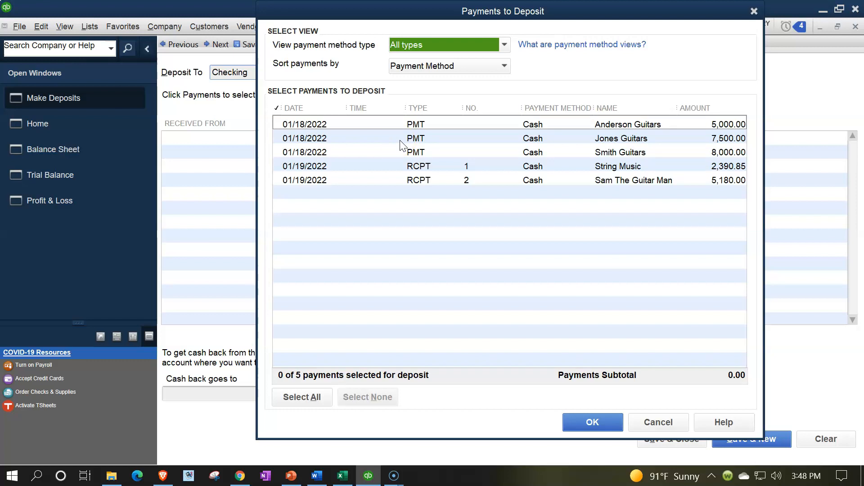
pyautogui.click(383, 166)
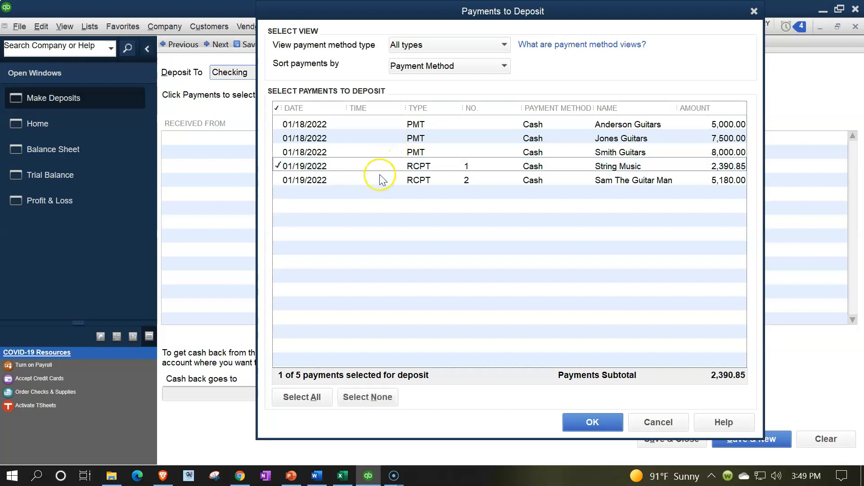
pyautogui.click(380, 179)
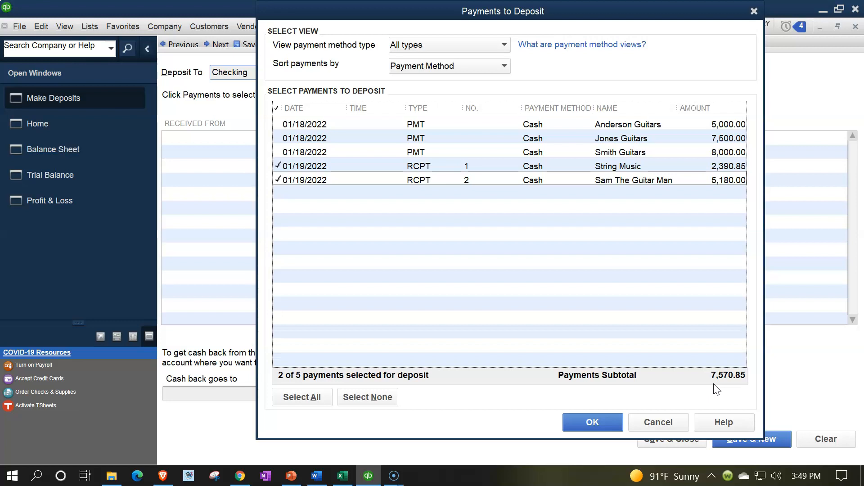
pyautogui.click(609, 423)
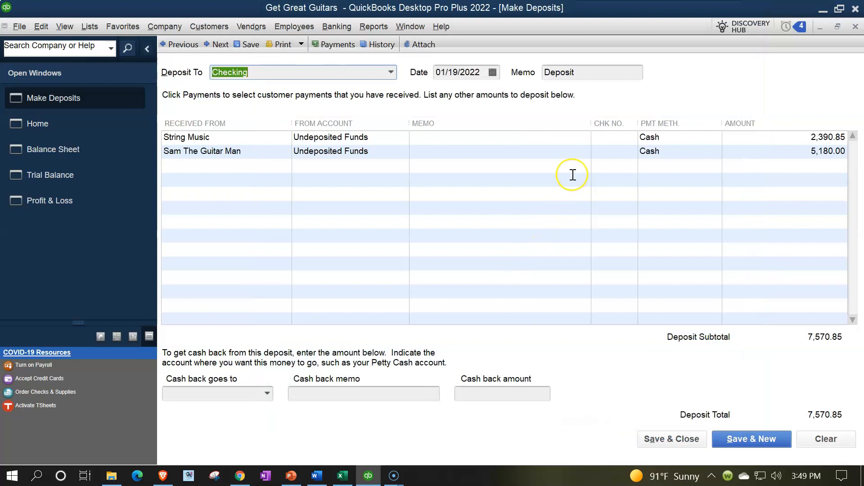
# - Date the deposit 01/20/2022, keep Checking as the receiving account, and save and close it
pyautogui.press('Tab')
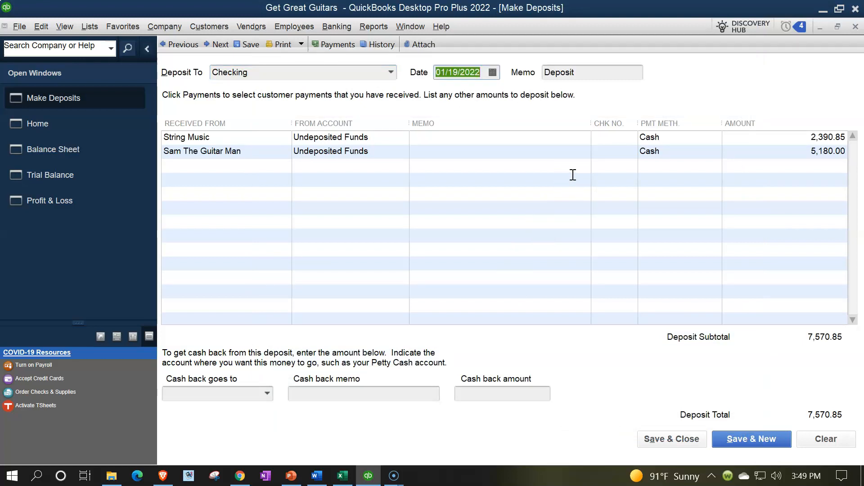
pyautogui.press('+')
pyautogui.press('Tab')
pyautogui.press('Tab')
pyautogui.press('Tab')
pyautogui.press('Tab')
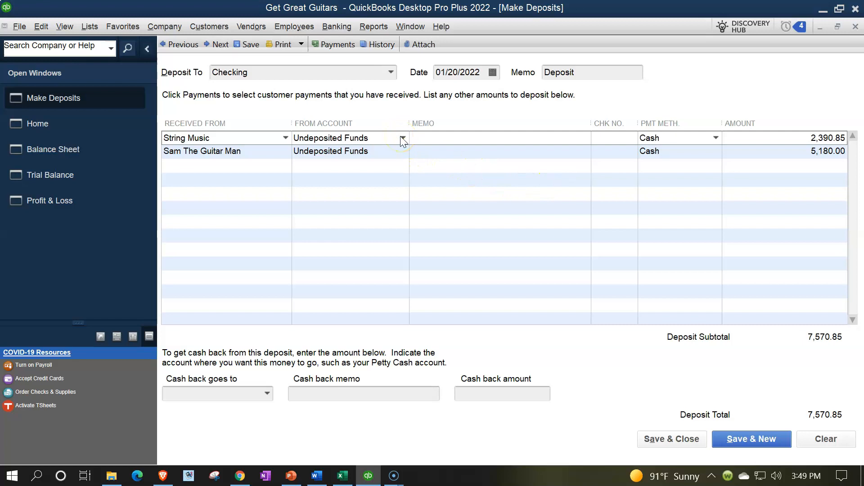
pyautogui.click(391, 73)
pyautogui.click(391, 73)
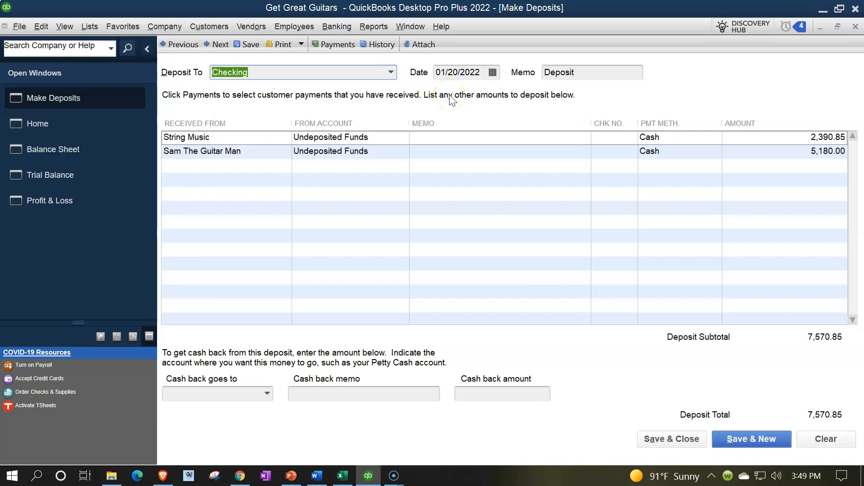
pyautogui.click(380, 150)
pyautogui.click(654, 436)
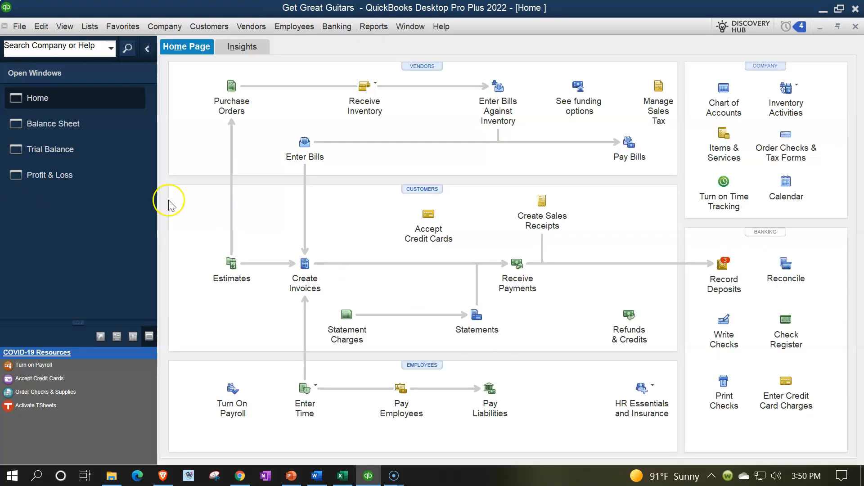
# - Open the Trial Balance and drill into the Checking balance to examine the account's transactions
pyautogui.click(70, 152)
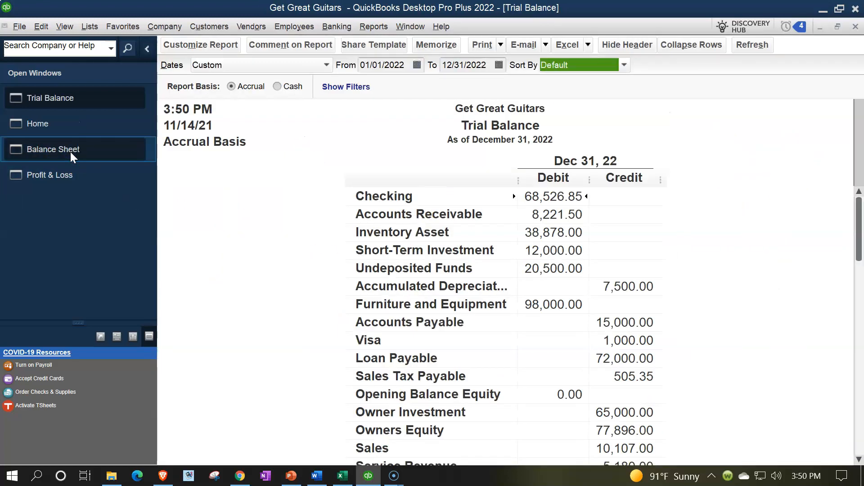
pyautogui.doubleClick(558, 200)
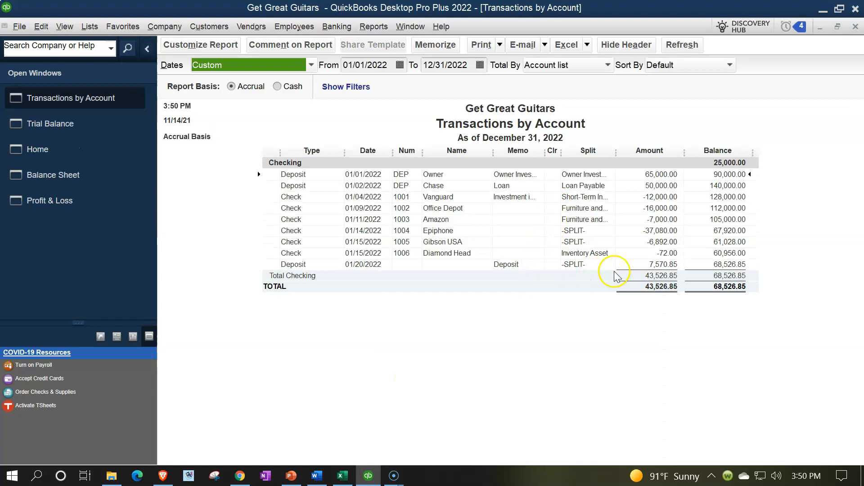
# - Open the 01/20/2022 deposit from the Checking transaction detail to examine its two receipts, and return to the Trial Balance
pyautogui.click(644, 266)
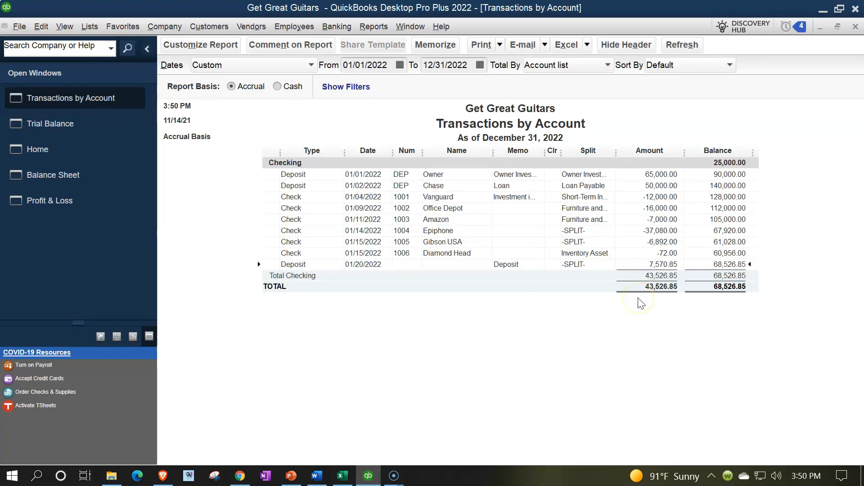
pyautogui.doubleClick(636, 267)
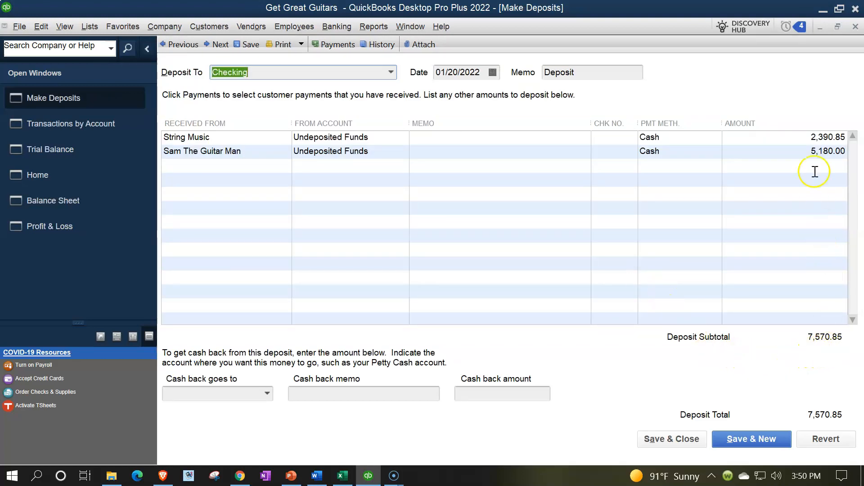
pyautogui.click(856, 27)
pyautogui.click(856, 27)
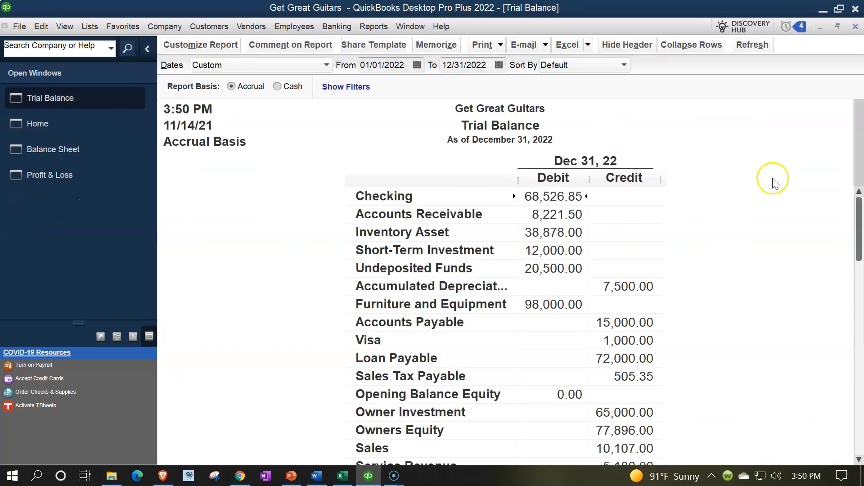
# - Drill into Undeposited Funds on the Trial Balance, examine the 01/20/2022 deposit lines and their source deposit, and close both windows
pyautogui.click(575, 275)
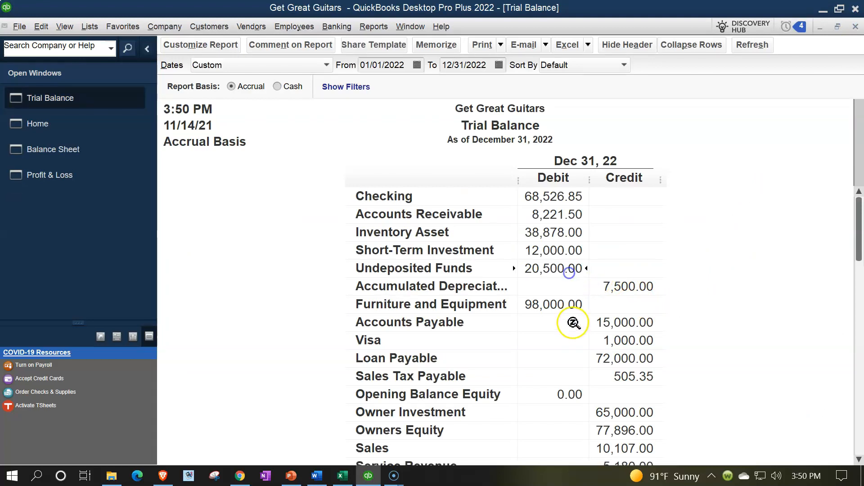
pyautogui.doubleClick(552, 265)
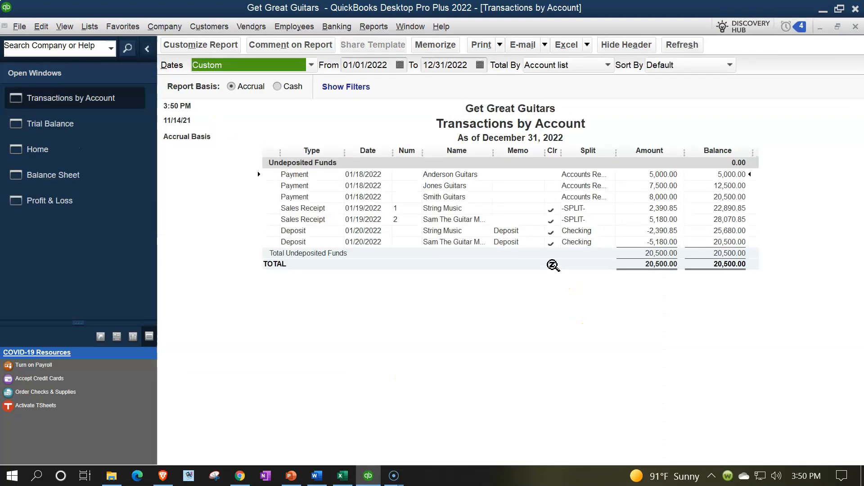
pyautogui.click(651, 232)
pyautogui.click(652, 242)
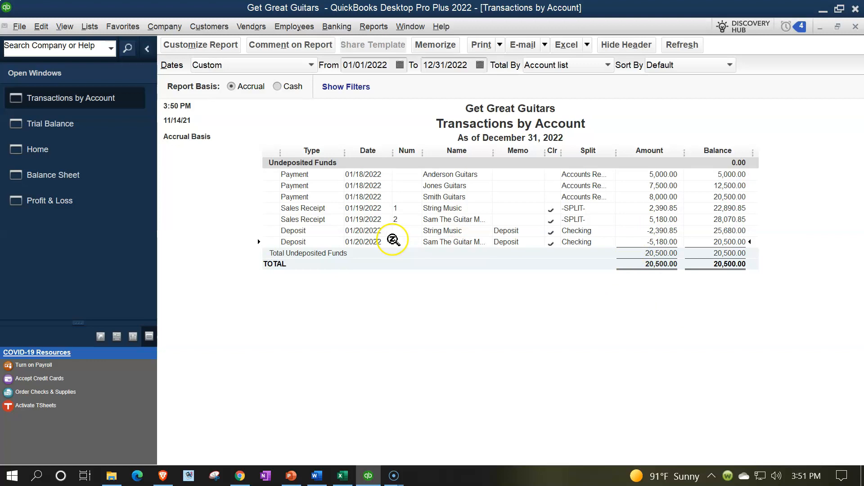
pyautogui.doubleClick(646, 230)
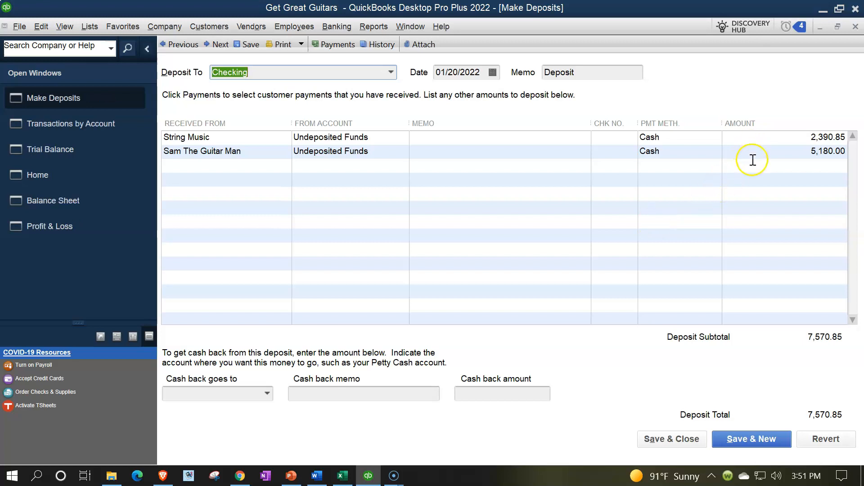
pyautogui.click(856, 27)
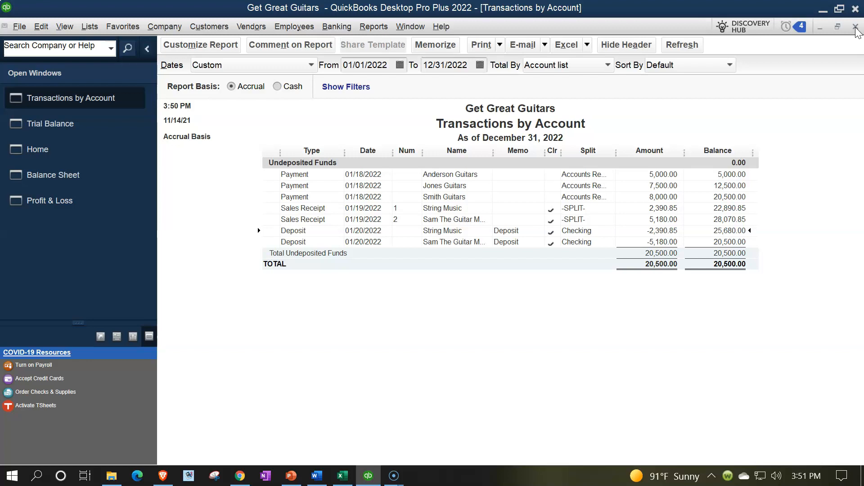
pyautogui.click(856, 27)
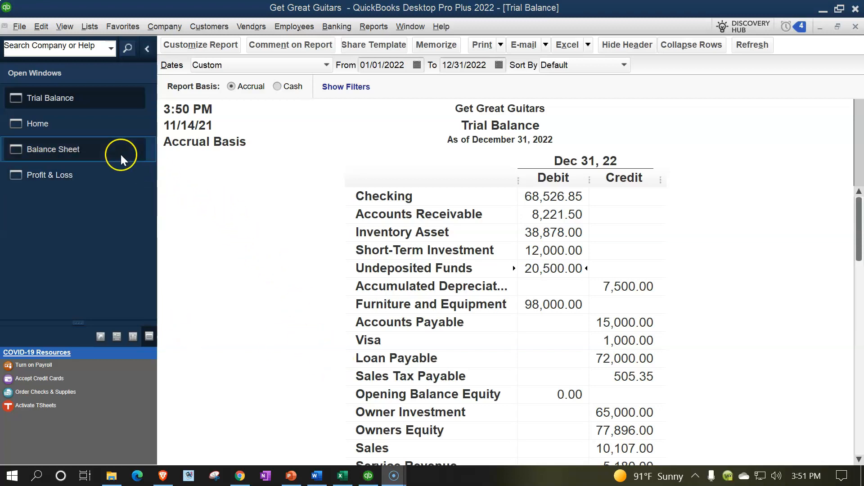
# - Start another bank deposit from the home page and include the three 01/18/2022 cash payments from Anderson, Jones and Smith Guitars
pyautogui.click(63, 128)
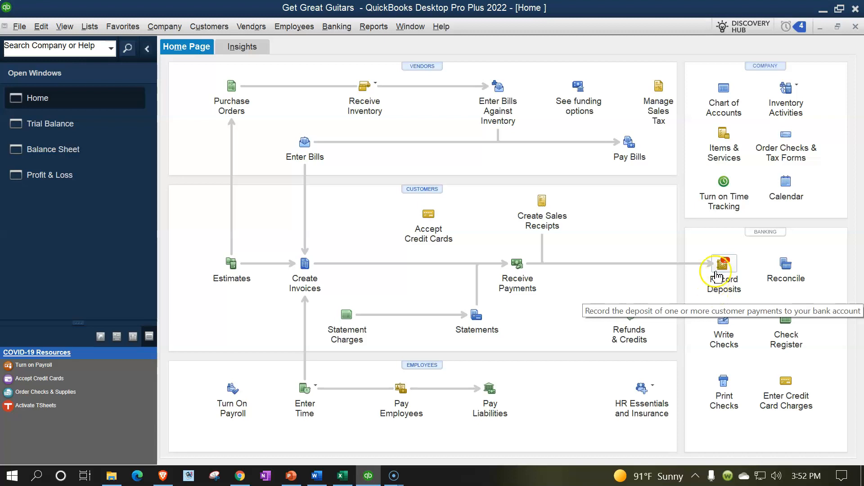
pyautogui.click(722, 268)
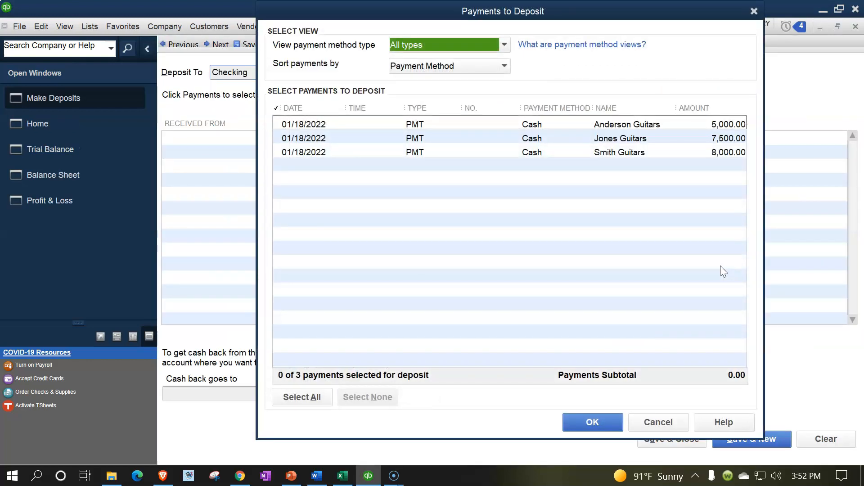
pyautogui.click(670, 254)
pyautogui.click(468, 128)
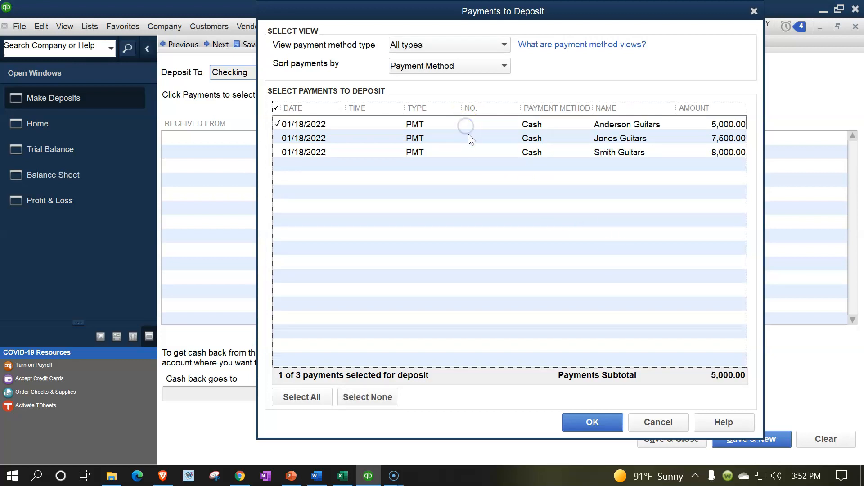
pyautogui.click(468, 137)
pyautogui.click(475, 152)
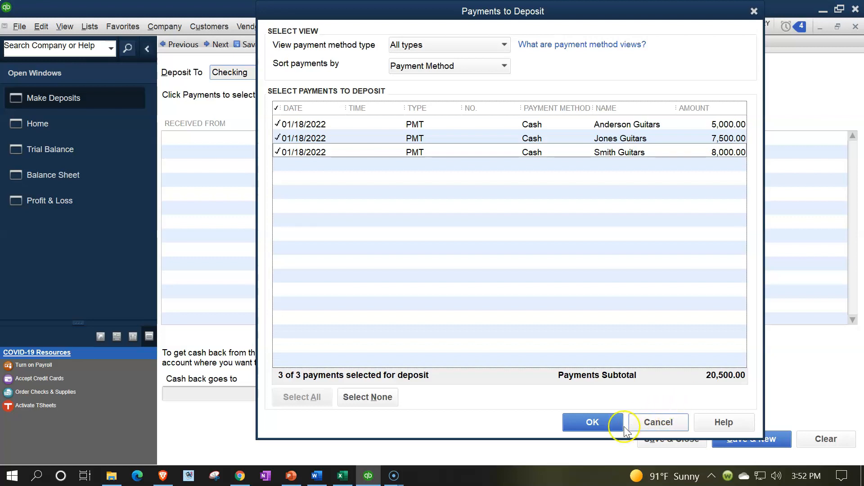
pyautogui.click(594, 422)
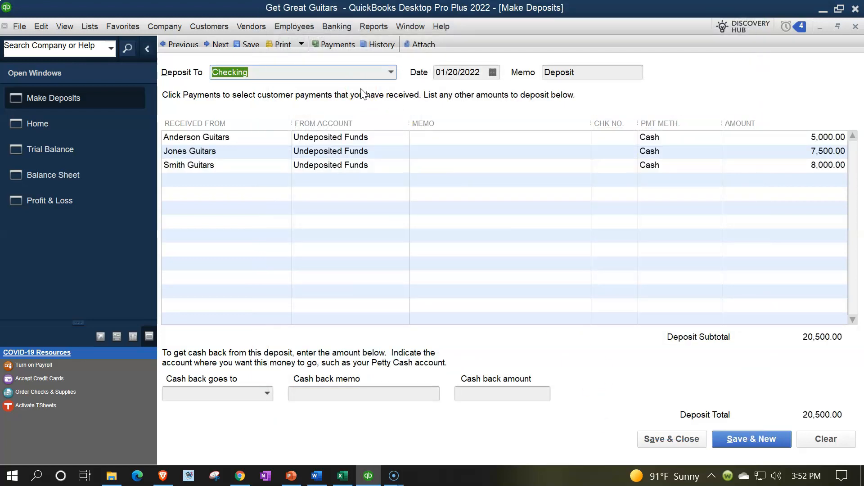
# - Date the deposit 01/21/2022, keep Checking as the receiving account, and save and close it
pyautogui.press('Tab')
pyautogui.press('+')
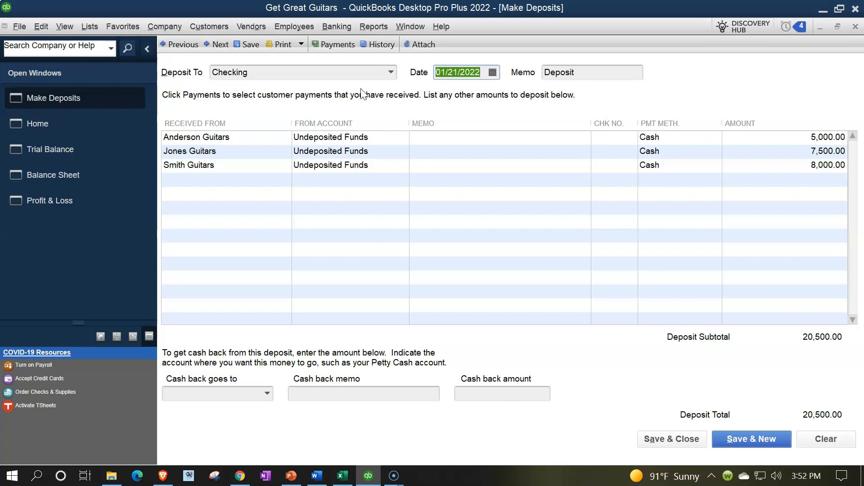
pyautogui.press('Tab')
pyautogui.press('Tab')
pyautogui.press('Tab')
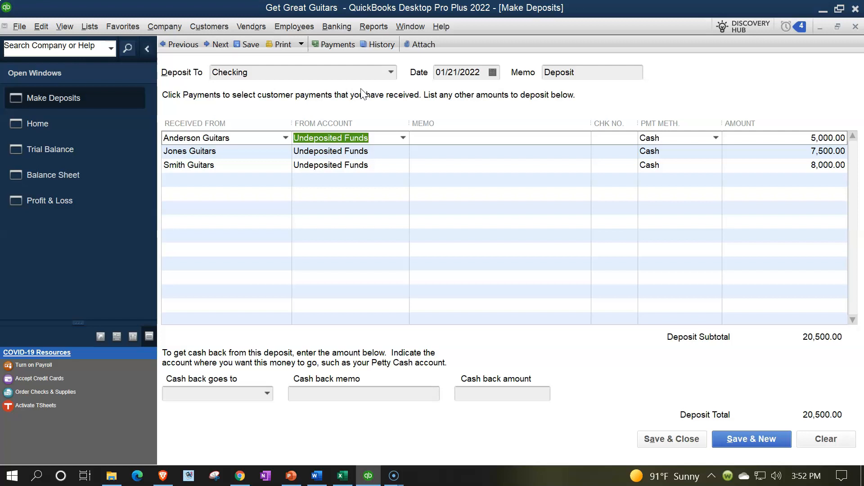
pyautogui.press('Tab')
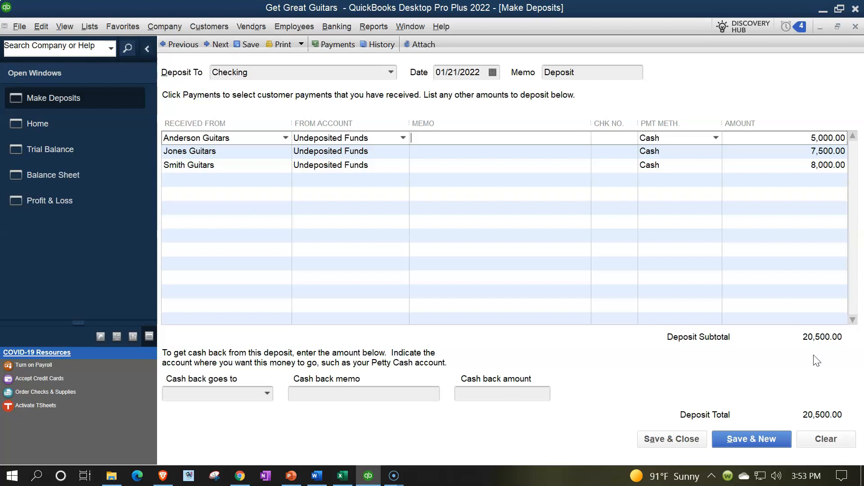
pyautogui.click(686, 434)
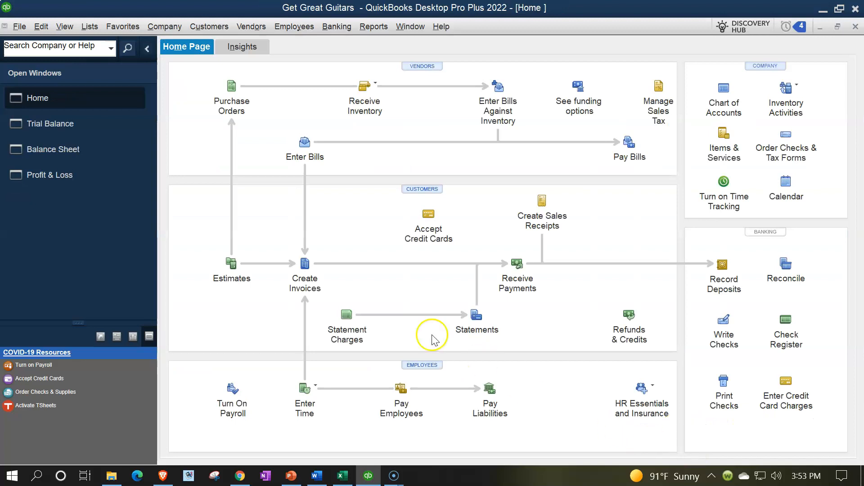
# - Return to the Trial Balance and examine the Checking and Undeposited Funds balances along with the report totals
pyautogui.click(67, 124)
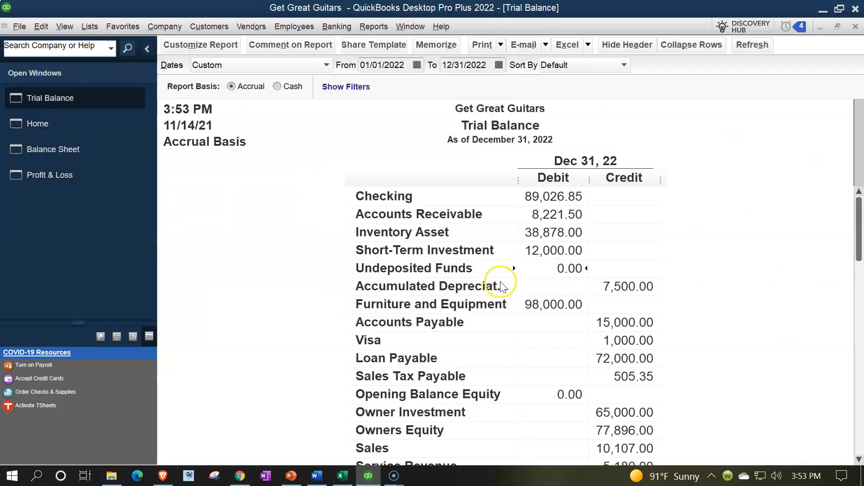
pyautogui.click(556, 282)
pyautogui.scroll(-1, 556, 282)
pyautogui.click(549, 404)
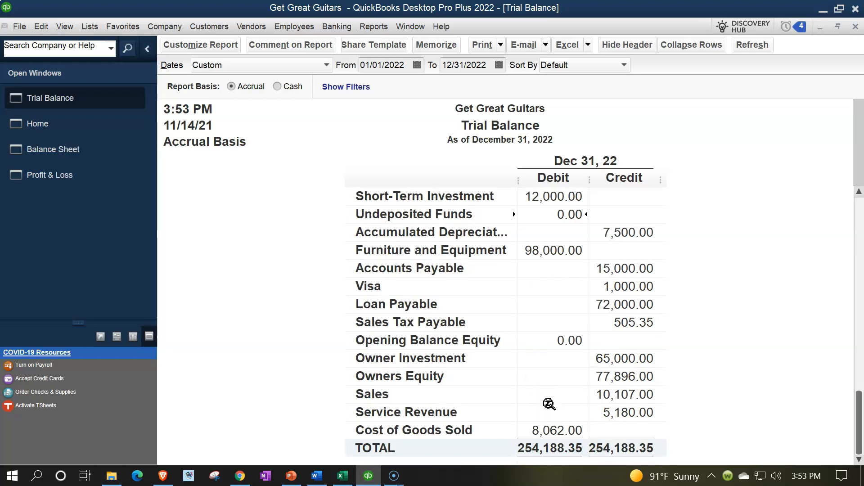
pyautogui.scroll(1, 550, 404)
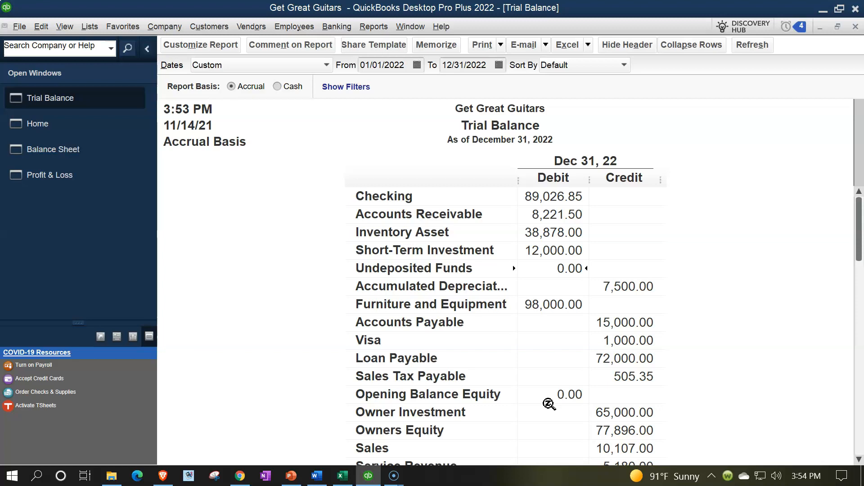
# - Drill into Undeposited Funds, compare the payments with their deposit lines, inspect the 01/21/2022 deposit, and return to the Trial Balance
pyautogui.doubleClick(566, 269)
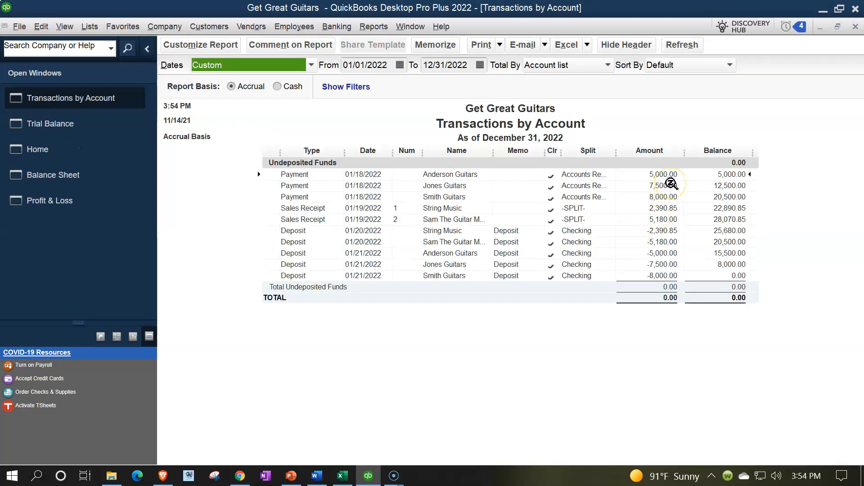
pyautogui.click(669, 230)
pyautogui.click(666, 253)
pyautogui.click(665, 265)
pyautogui.click(664, 273)
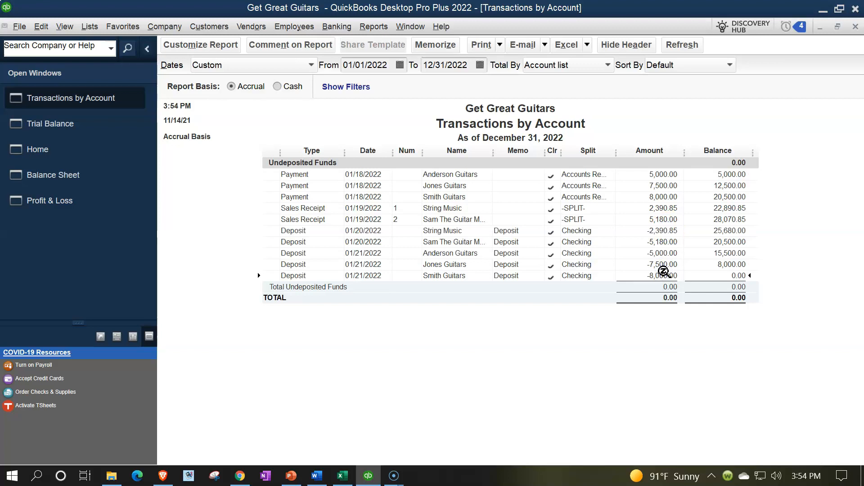
pyautogui.click(670, 175)
pyautogui.click(670, 252)
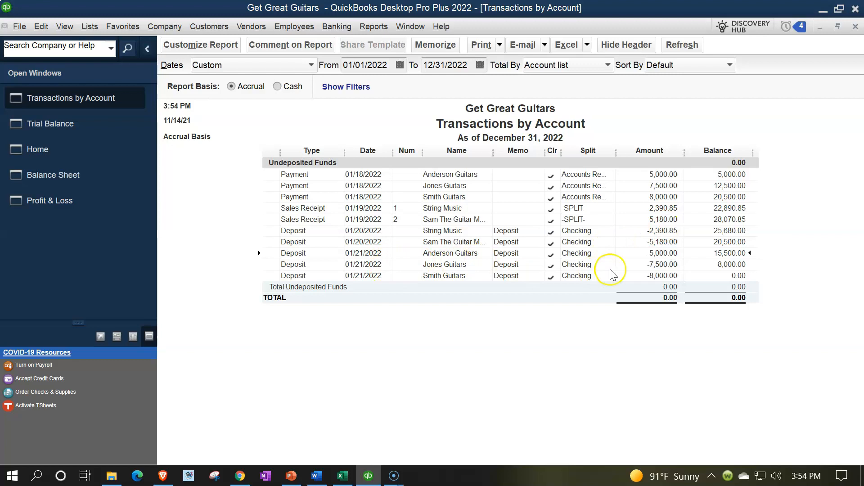
pyautogui.doubleClick(655, 253)
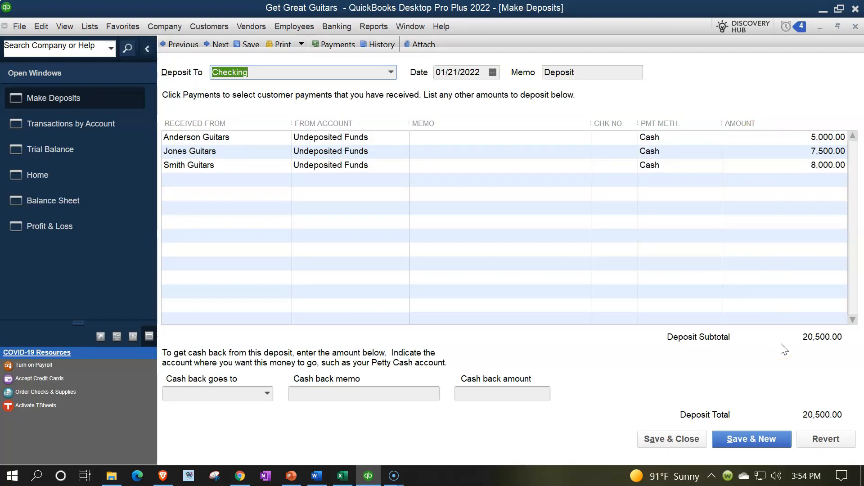
pyautogui.click(855, 26)
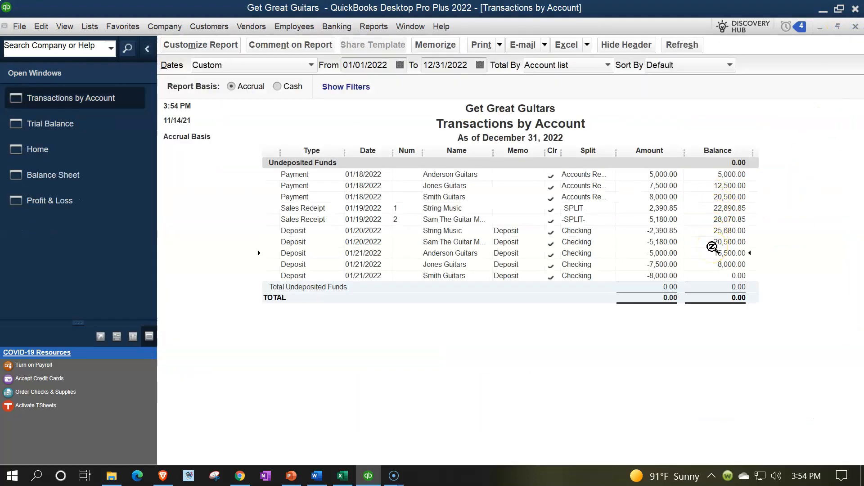
pyautogui.click(856, 28)
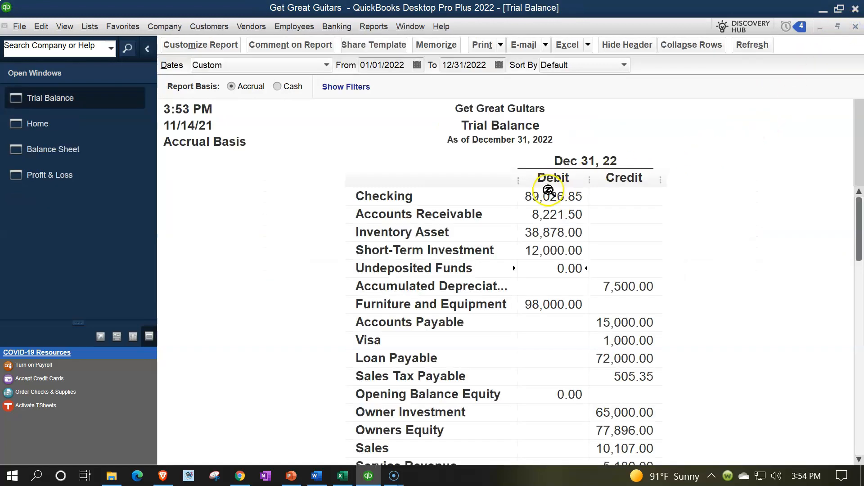
# - Drill into the Checking balance to examine the 01/21/2022 deposit entry, and close the transaction detail
pyautogui.doubleClick(548, 192)
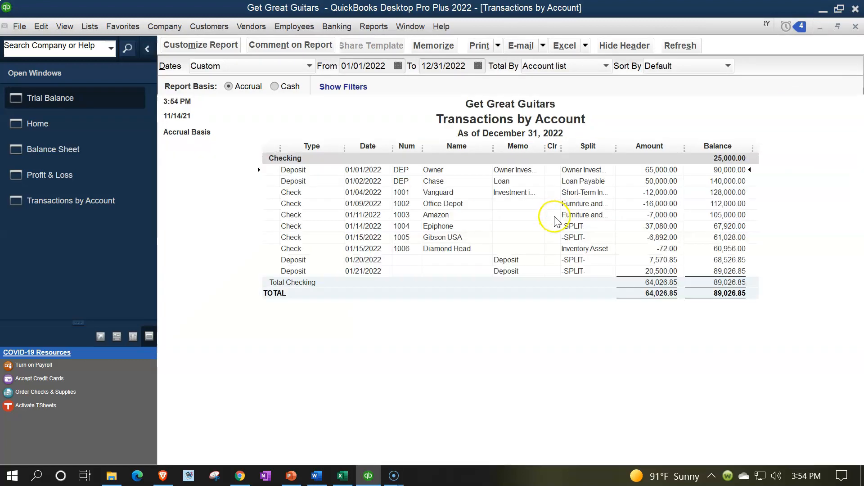
pyautogui.click(647, 279)
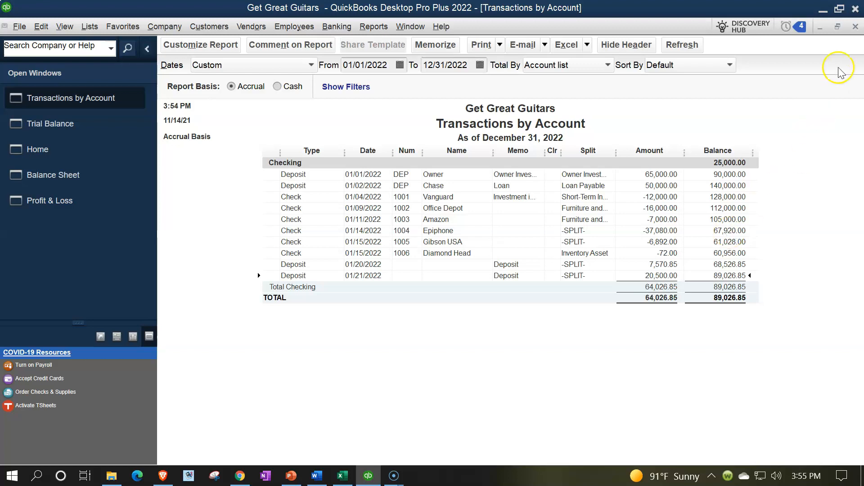
pyautogui.click(855, 27)
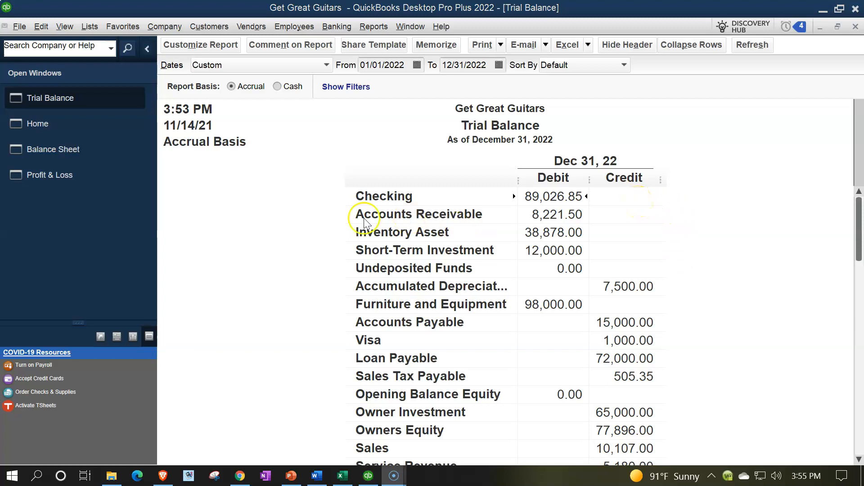
# - Set the Balance Sheet's advanced row display option to Active, and check the Undeposited Funds line under Other Current Assets
pyautogui.click(66, 152)
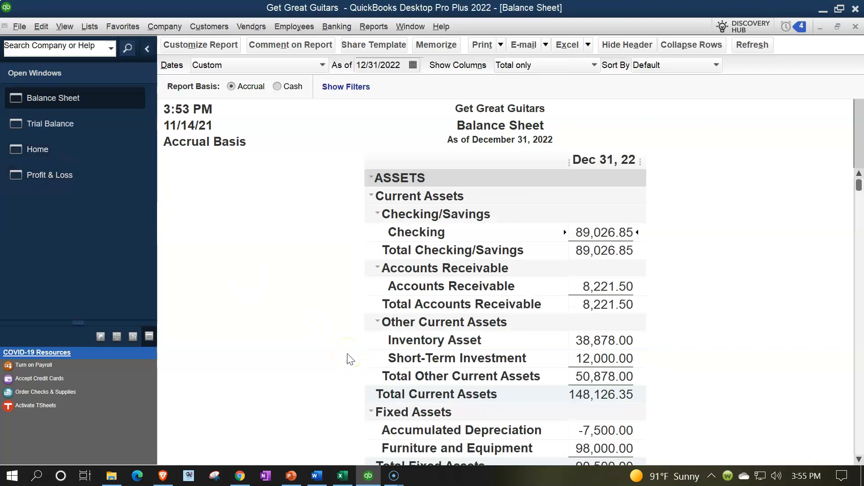
pyautogui.scroll(-3, 351, 359)
pyautogui.scroll(3, 350, 359)
pyautogui.click(342, 343)
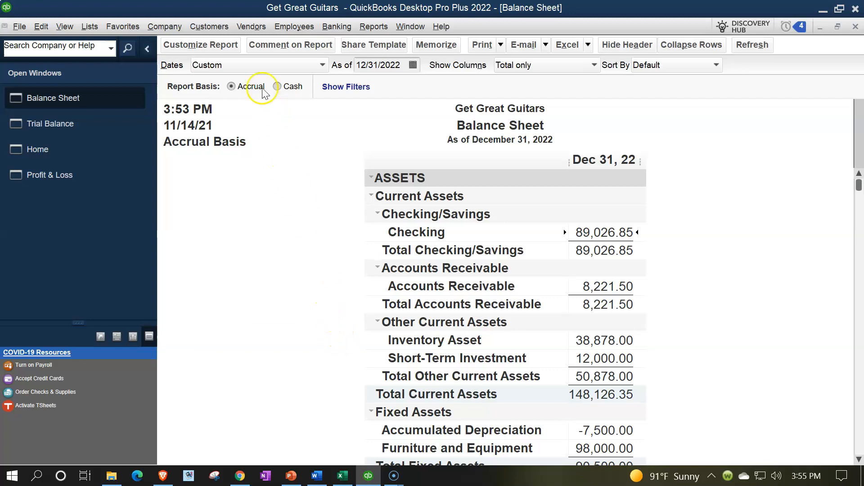
pyautogui.click(224, 45)
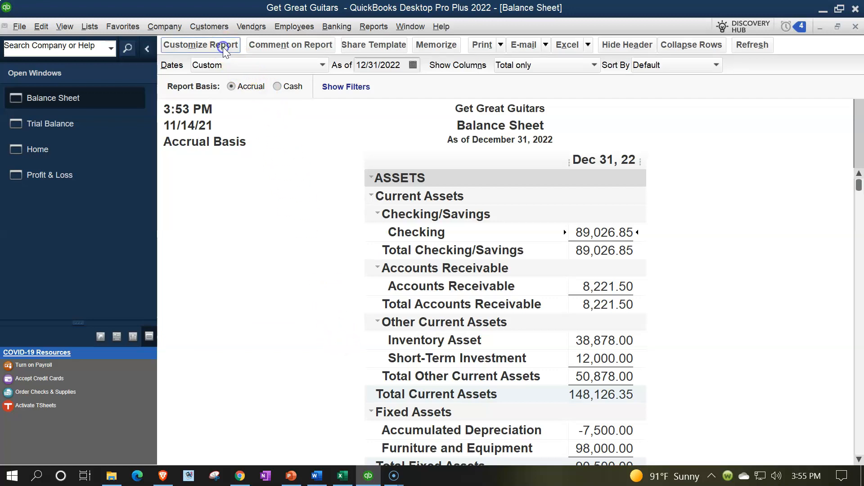
pyautogui.moveTo(241, 14); pyautogui.dragTo(443, 61)
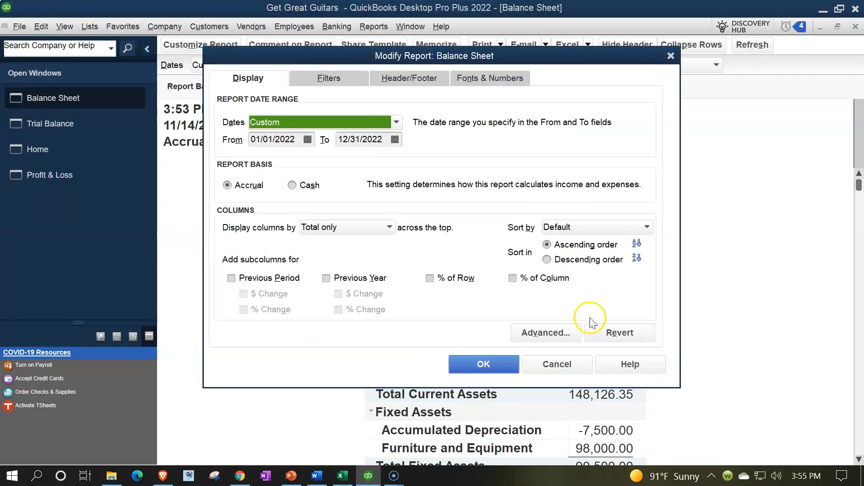
pyautogui.click(555, 335)
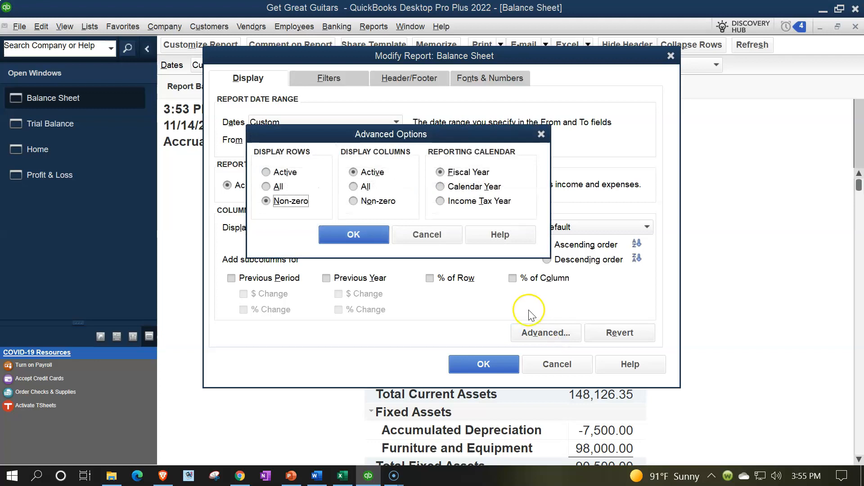
pyautogui.click(269, 170)
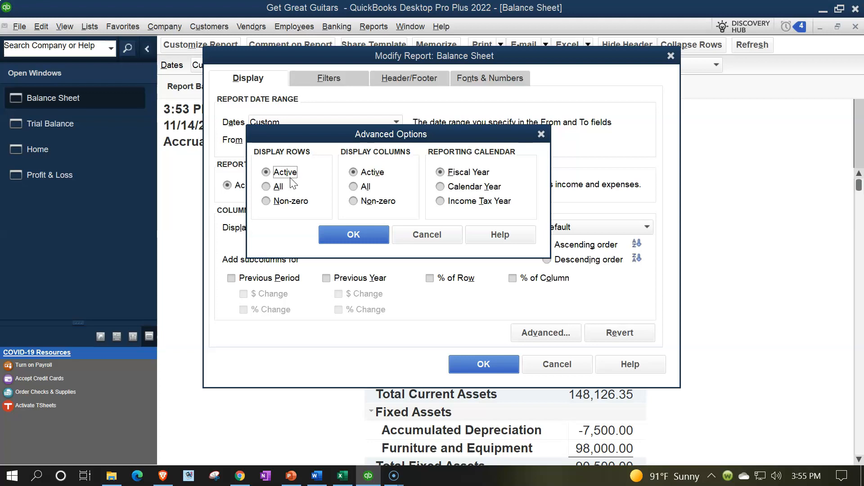
pyautogui.click(351, 234)
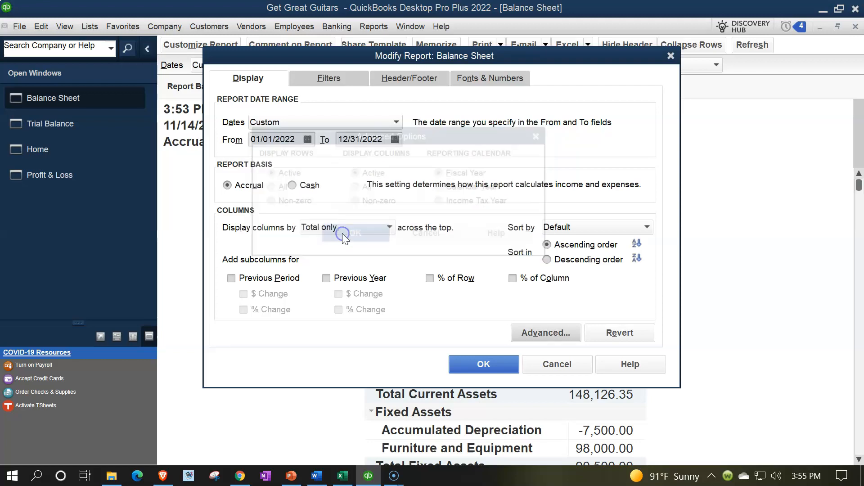
pyautogui.click(494, 358)
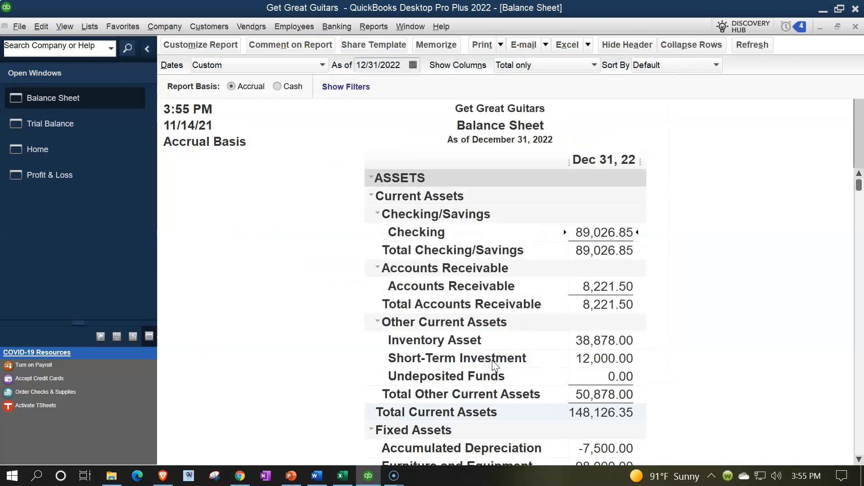
pyautogui.click(575, 381)
pyautogui.click(644, 383)
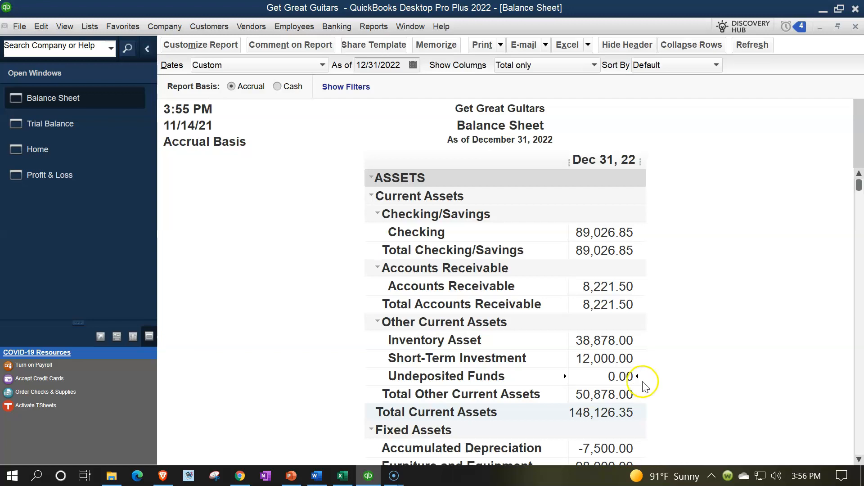